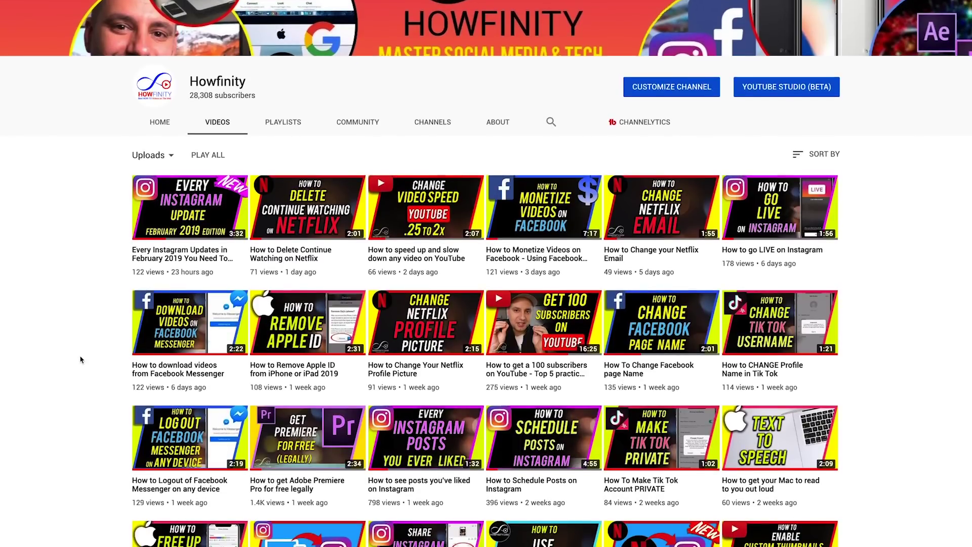
Step: Open YouTube Studio (beta) from the avatar's account menu
scroll(80, 360, down, 1)
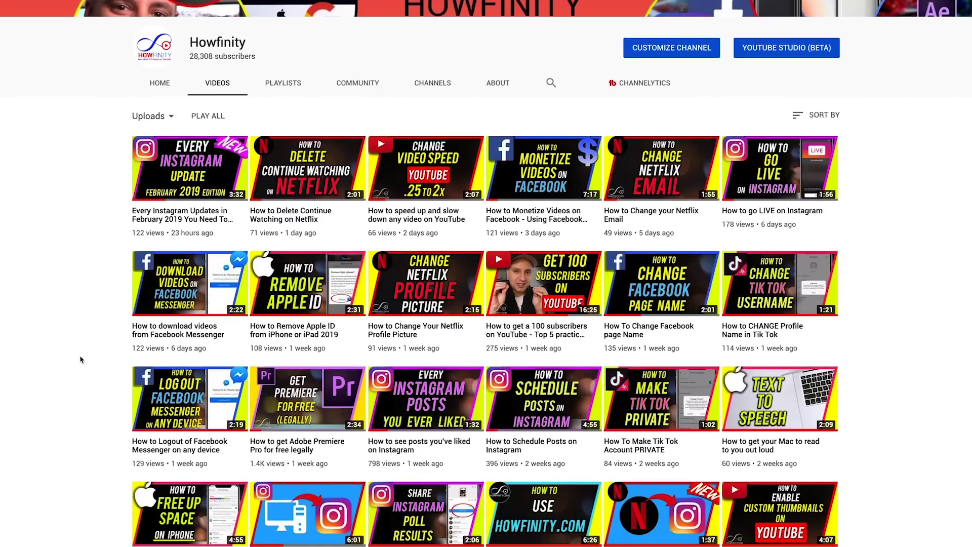
scroll(80, 359, down, 2)
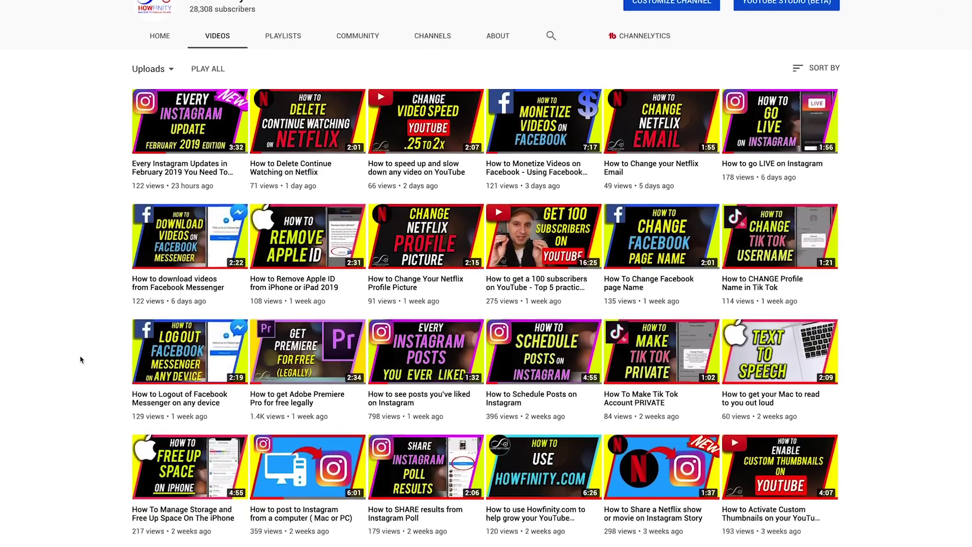
scroll(81, 360, up, 1)
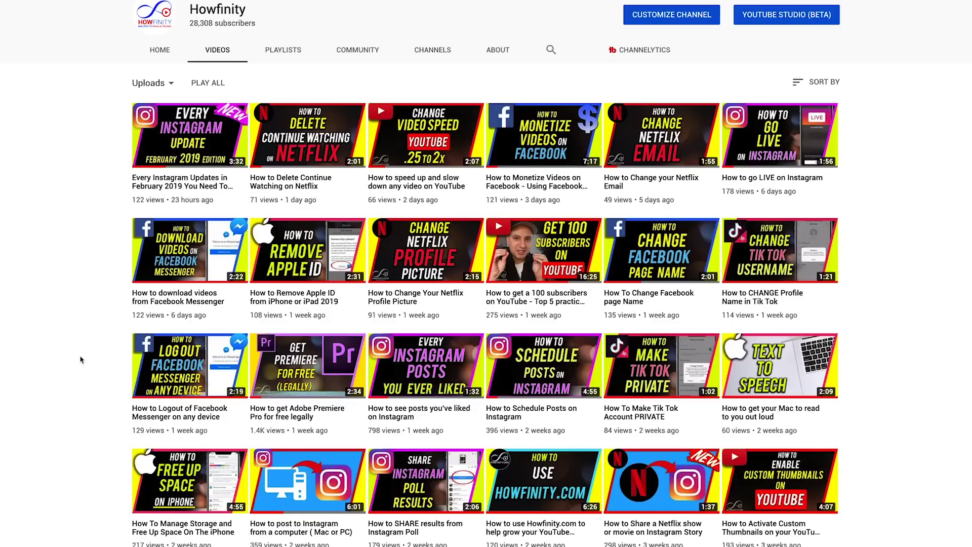
scroll(97, 357, up, 4)
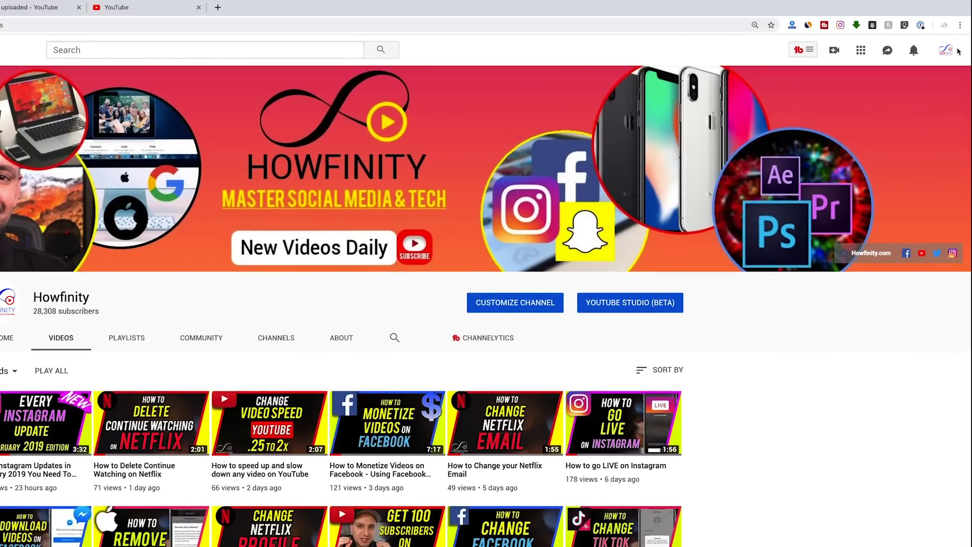
click(946, 51)
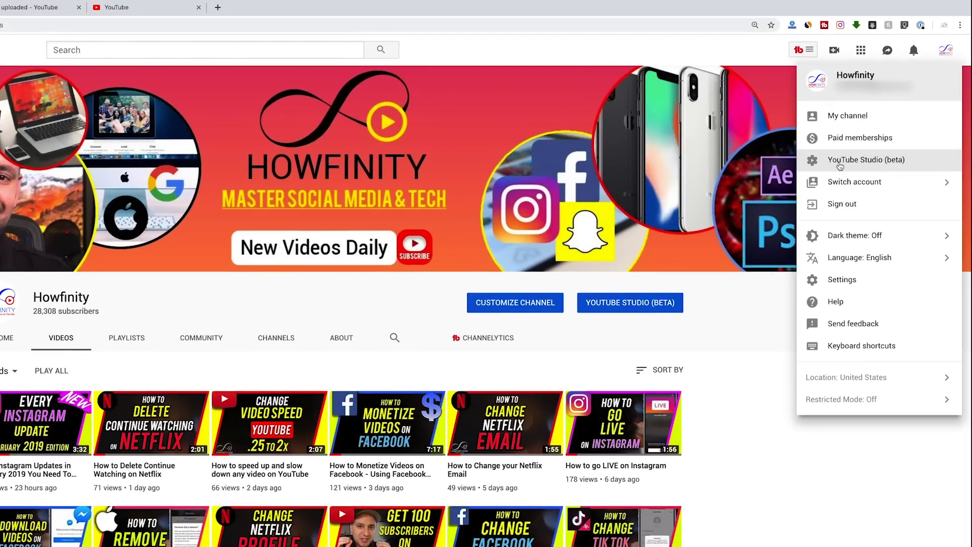
click(881, 166)
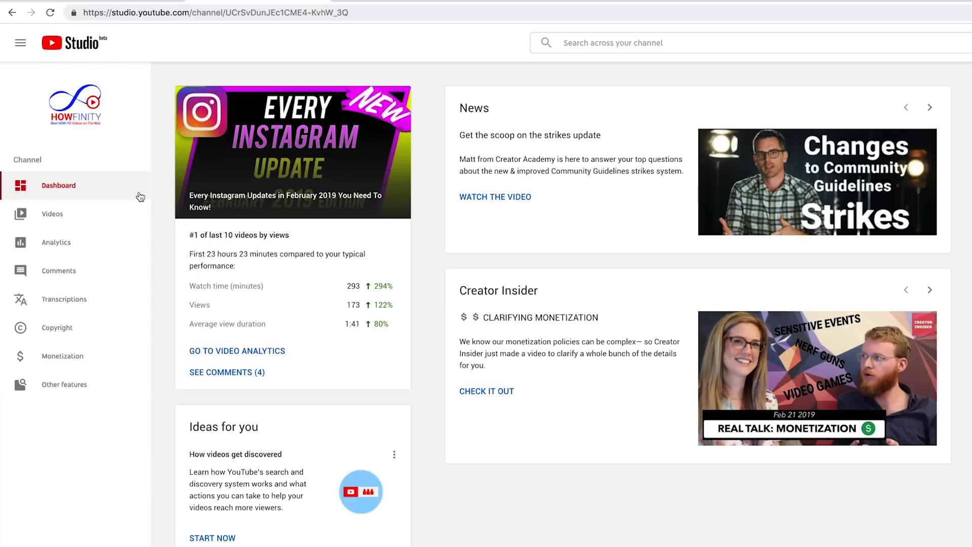
Step: Go to the Videos page from the Studio sidebar
click(52, 217)
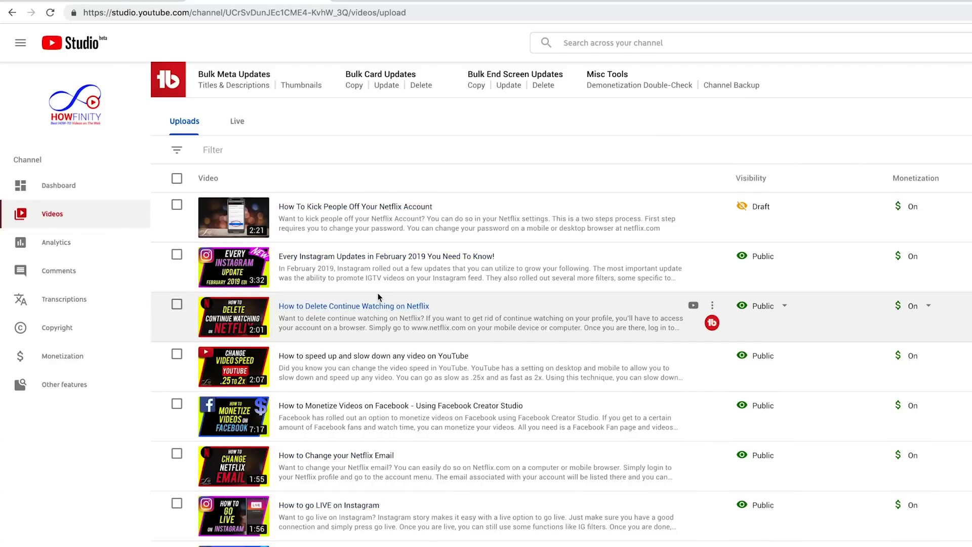
Step: Open the details of 'Every Instagram Updates in February 2019 You Need To Know!' and scroll through them
click(324, 257)
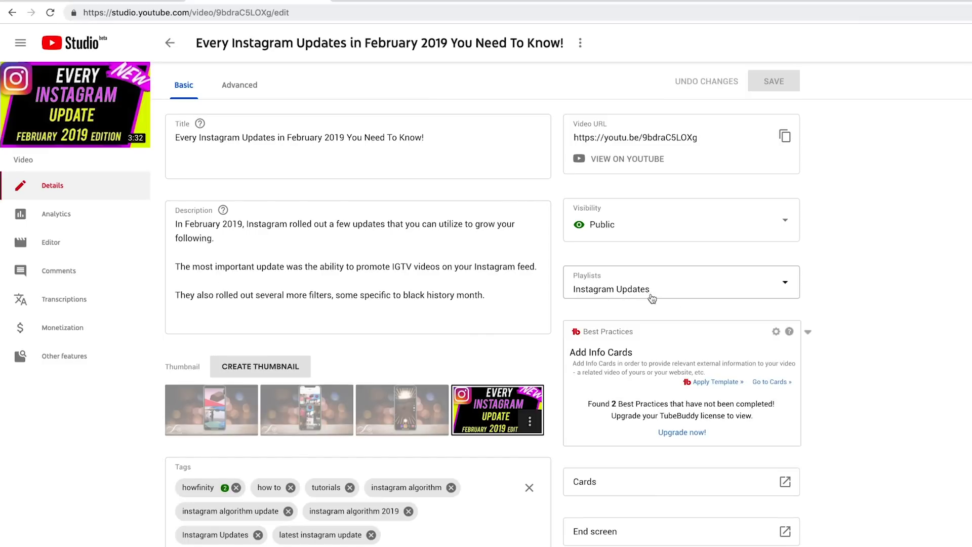
scroll(556, 386, down, 3)
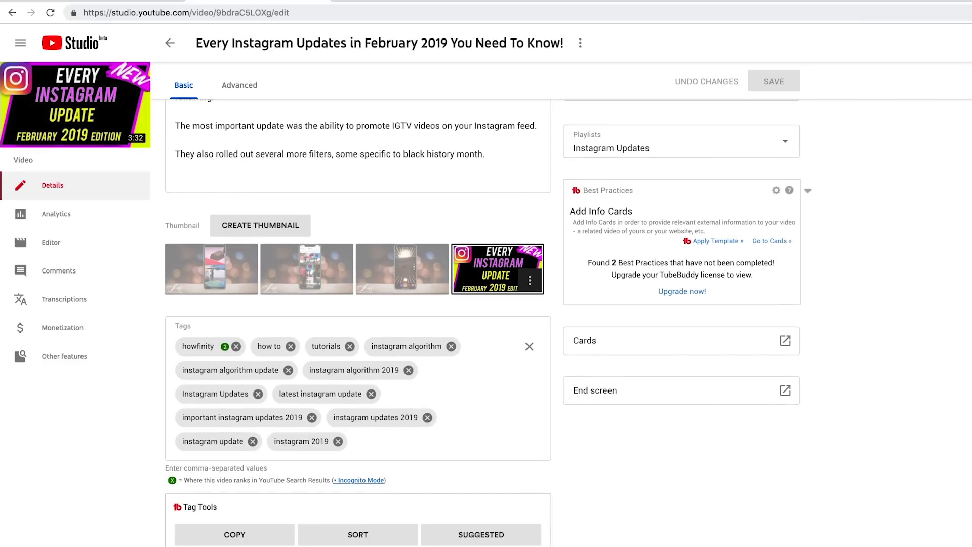
scroll(363, 467, up, 3)
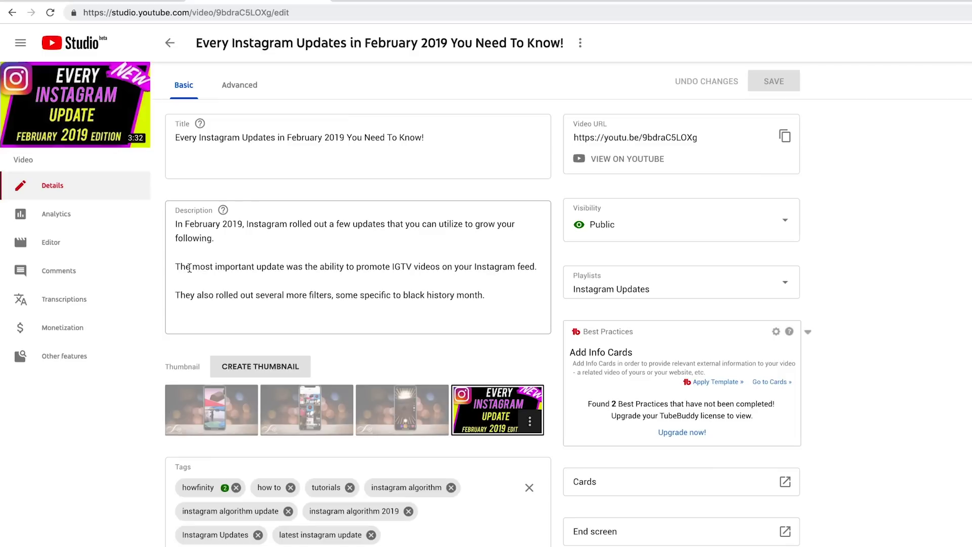
Step: Open the Instagram video's Editor, then switch to the Netflix video's classic end screen tab
click(51, 244)
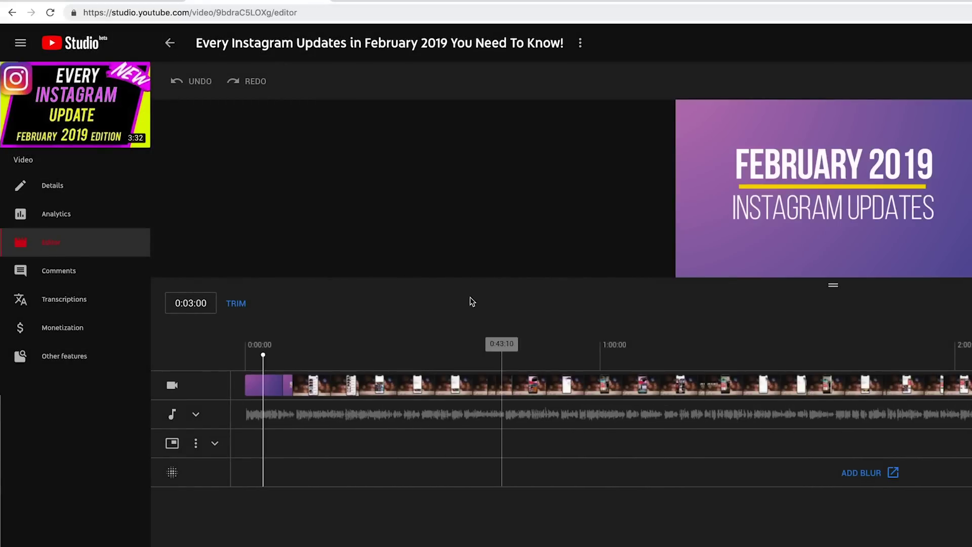
click(516, 1)
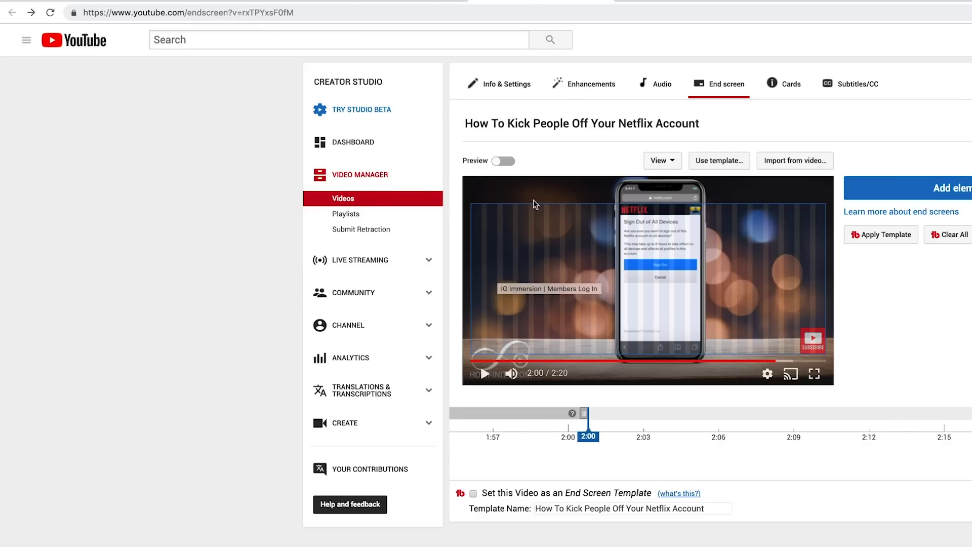
Step: Preview the end screen templates without applying one, then scroll up to Basic info
click(729, 161)
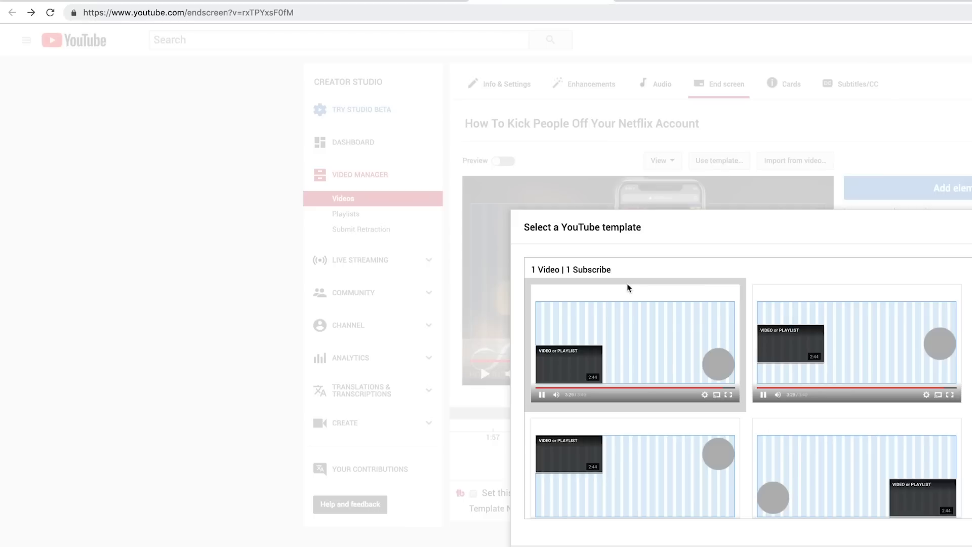
key(Escape)
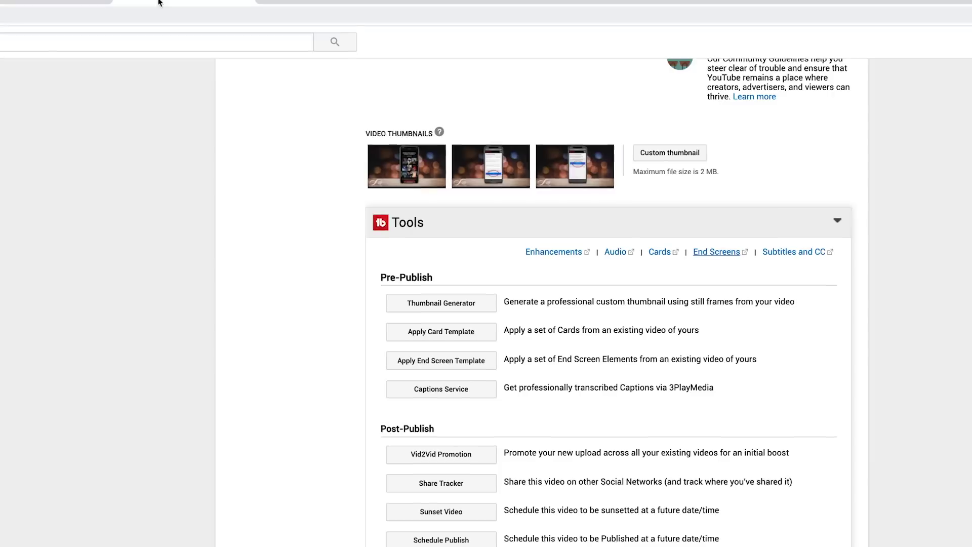
scroll(162, 288, up, 15)
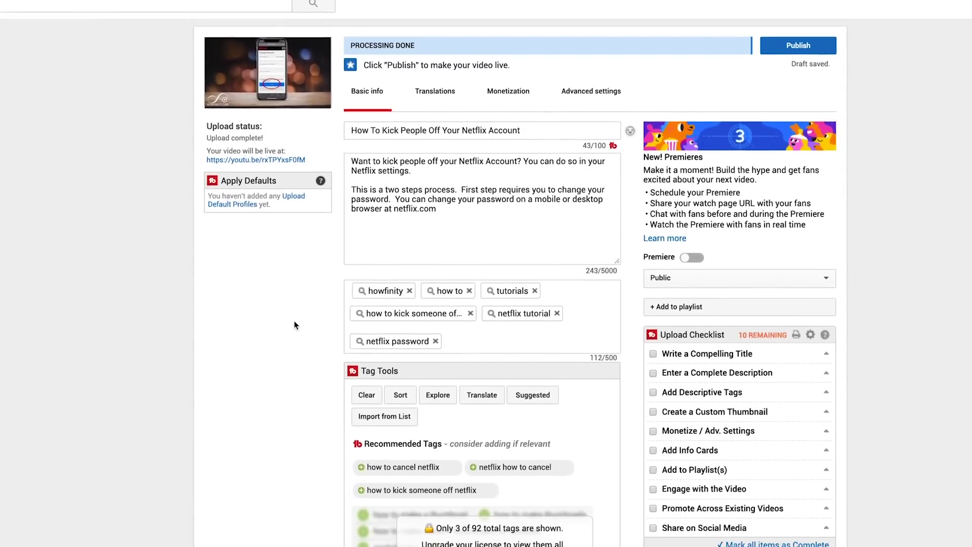
Step: Scroll down to the Netflix video's TubeBuddy Tools panel and back up
scroll(295, 324, down, 9)
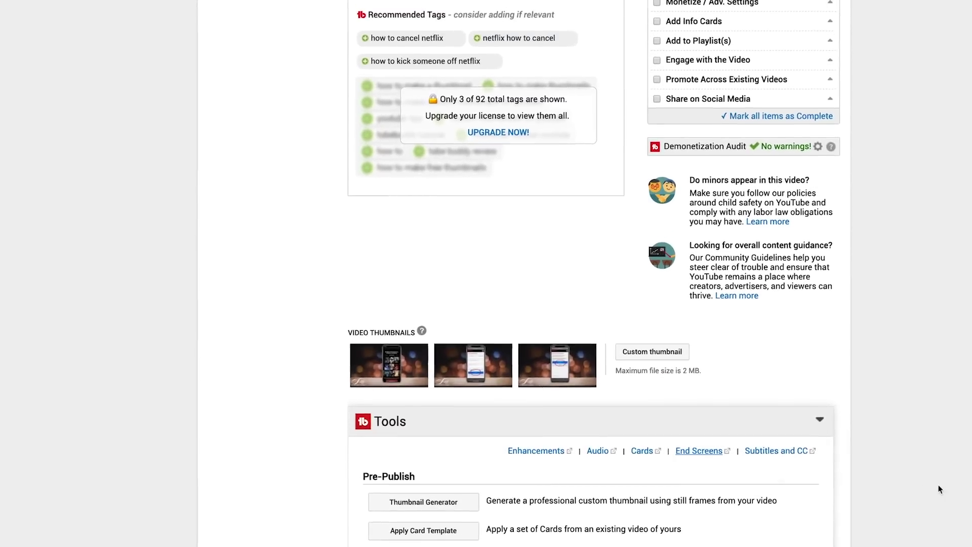
scroll(937, 484, down, 6)
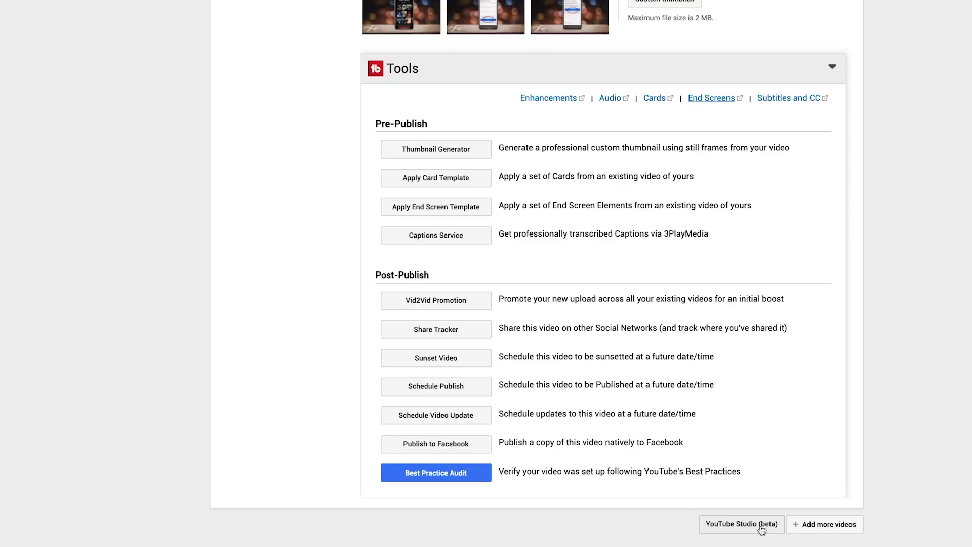
scroll(614, 391, up, 2)
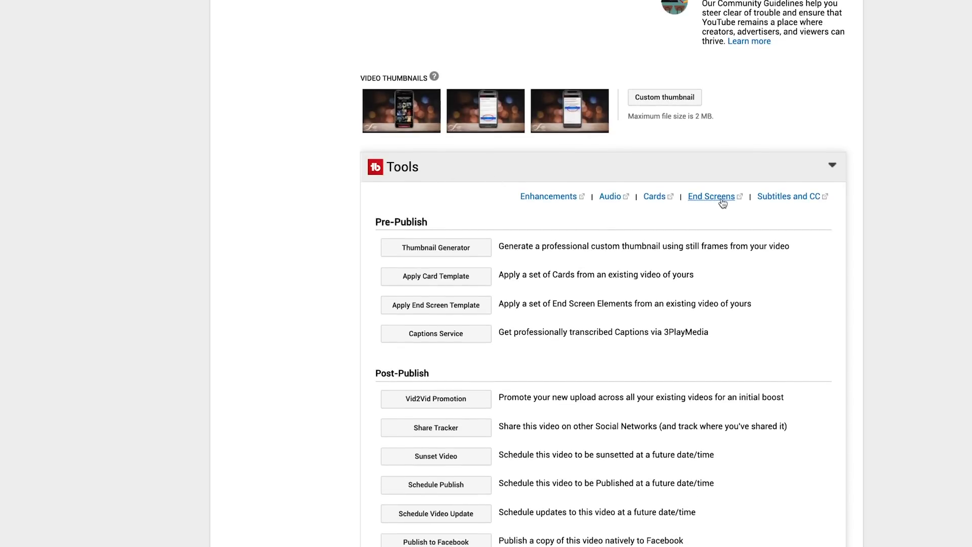
scroll(723, 203, up, 10)
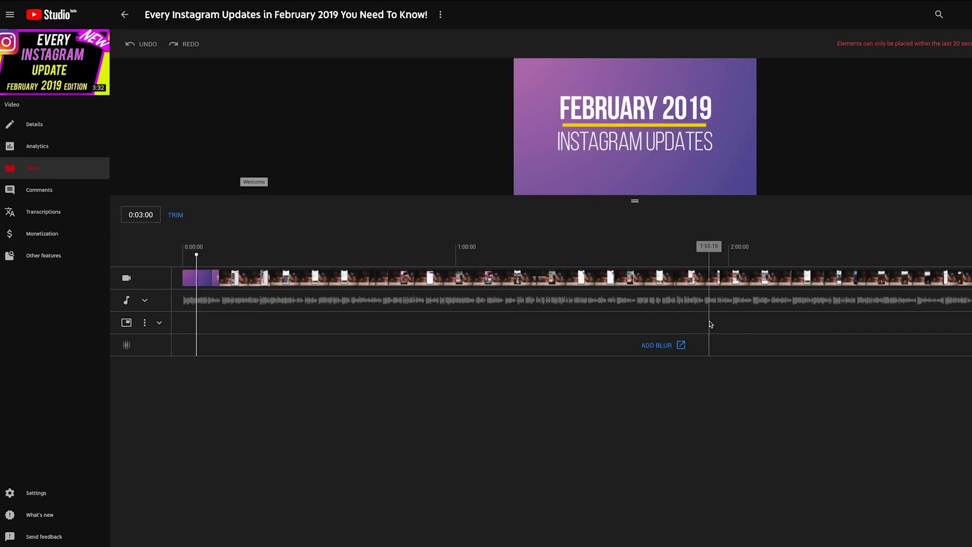
Step: Move the playhead near the timeline's end and add a Blank end screen
click(916, 307)
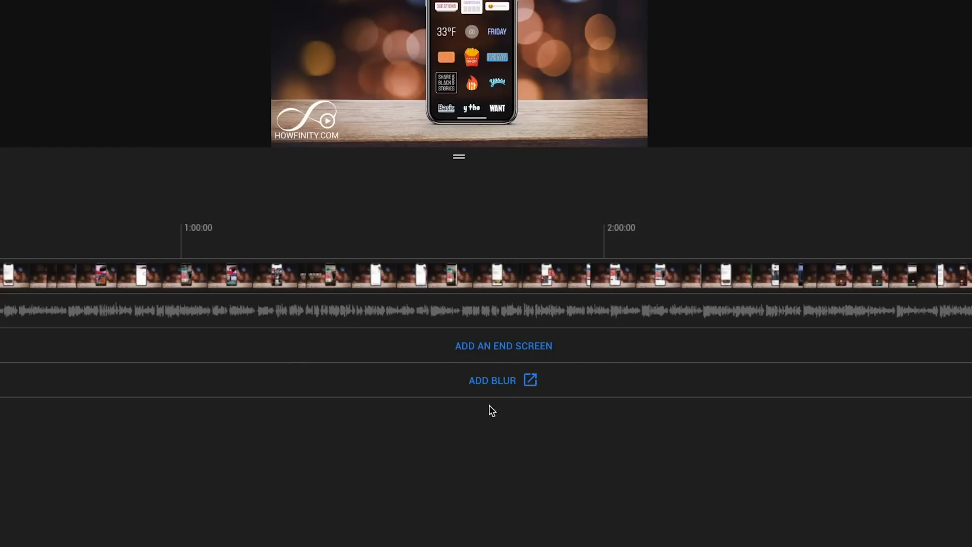
click(498, 346)
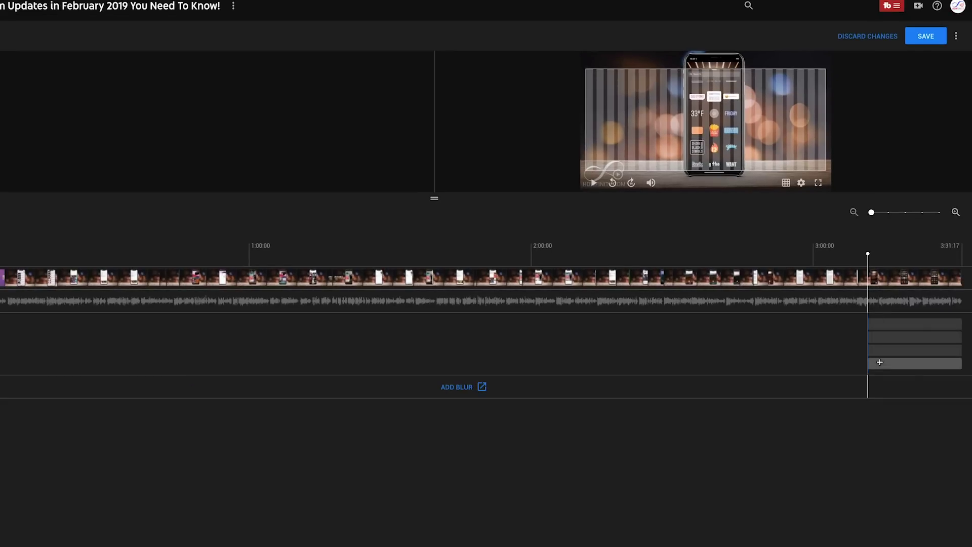
Step: Add an end-screen video element featuring 'How to Schedule Posts on Instagram'
click(884, 324)
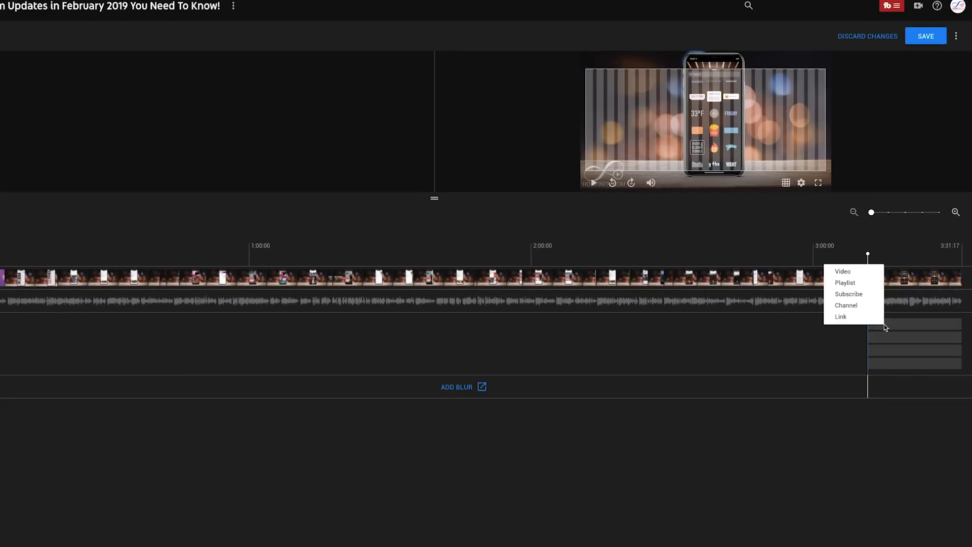
click(895, 325)
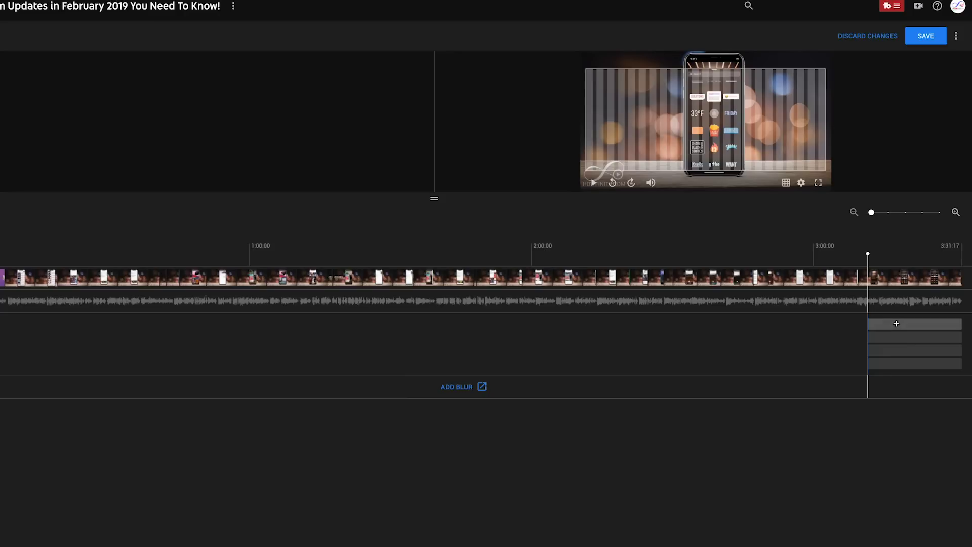
click(893, 325)
click(893, 327)
click(878, 324)
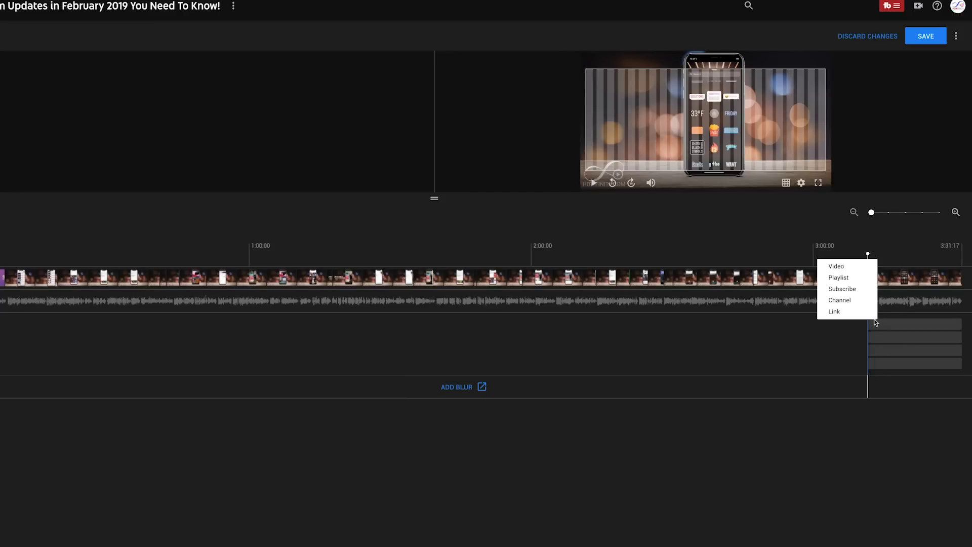
click(854, 271)
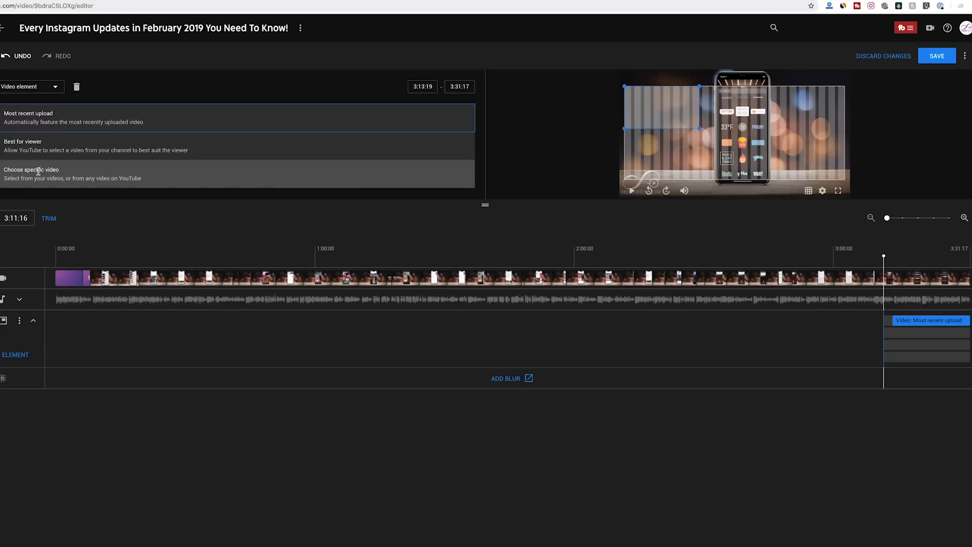
click(38, 172)
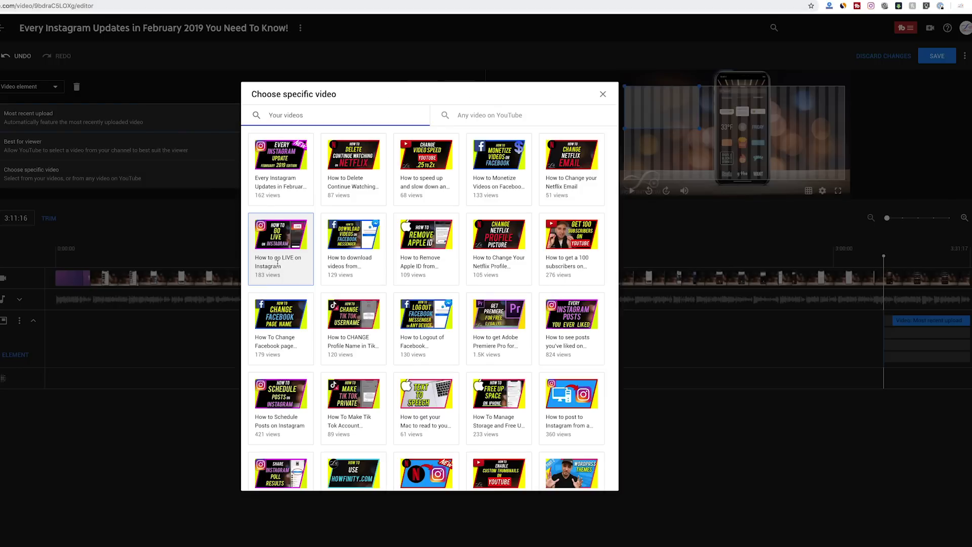
click(279, 397)
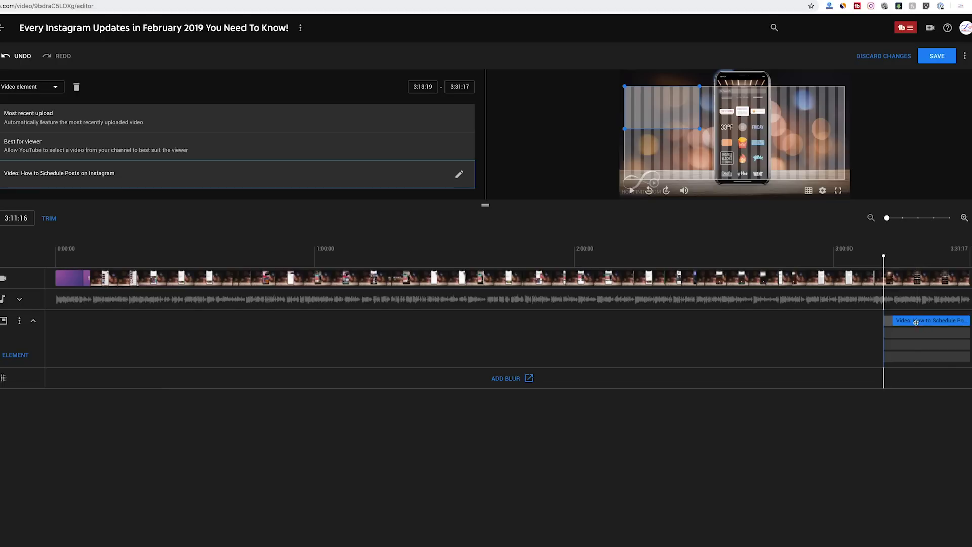
Step: Drag the video element's start to snap to the playhead at 3:11:16
drag(894, 320, 884, 321)
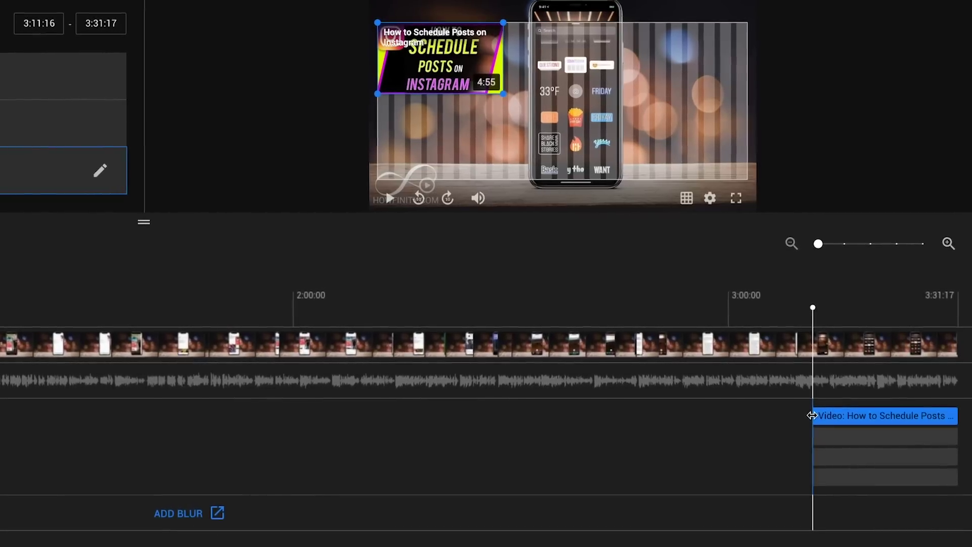
mouse_move(812, 415)
mouse_down()
mouse_move(922, 417)
mouse_move(790, 422)
mouse_move(862, 423)
mouse_move(804, 425)
mouse_up()
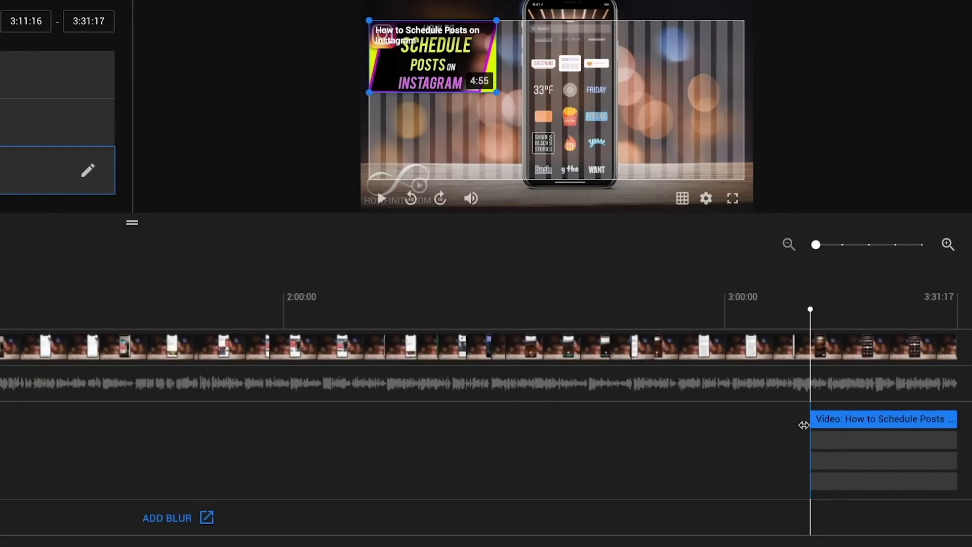
click(861, 439)
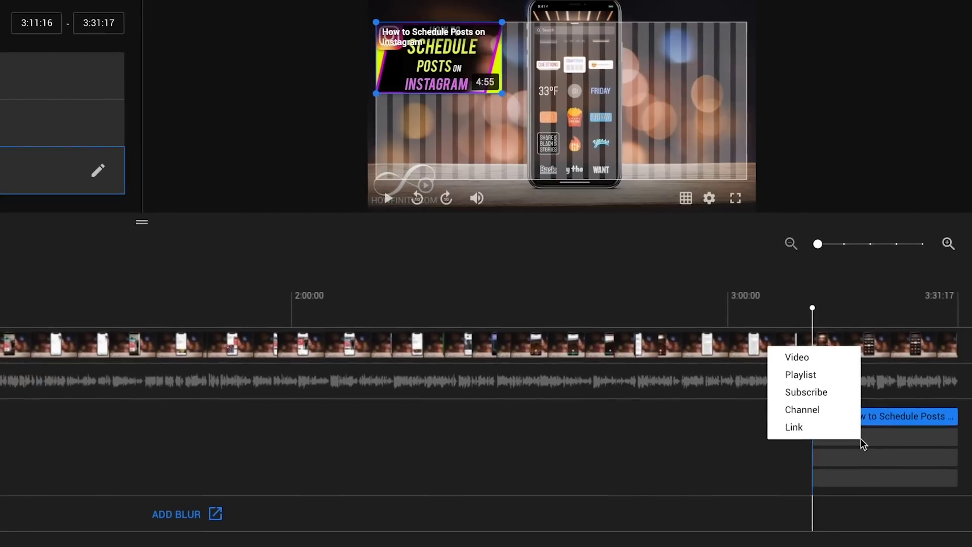
Step: Add a subscribe element and a second video element set to Best for viewer
click(812, 399)
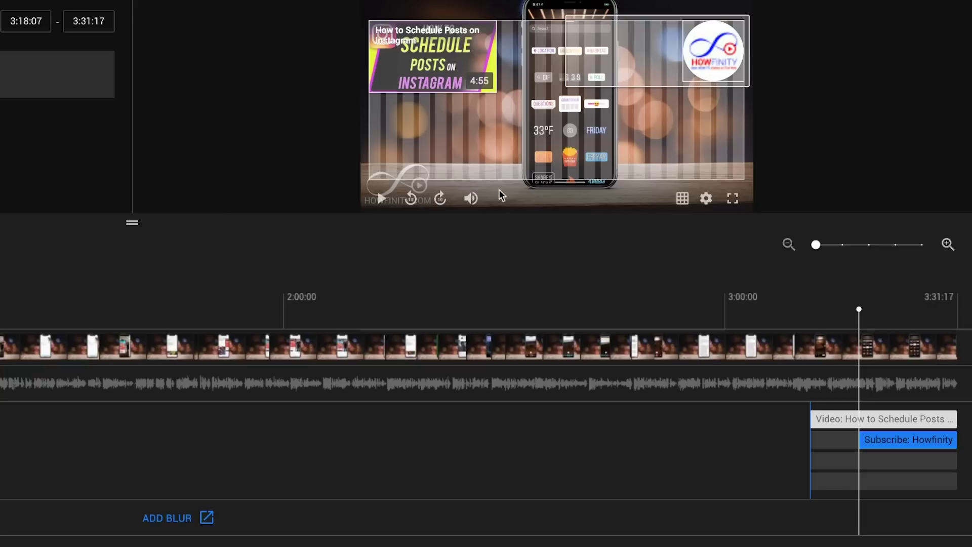
click(886, 469)
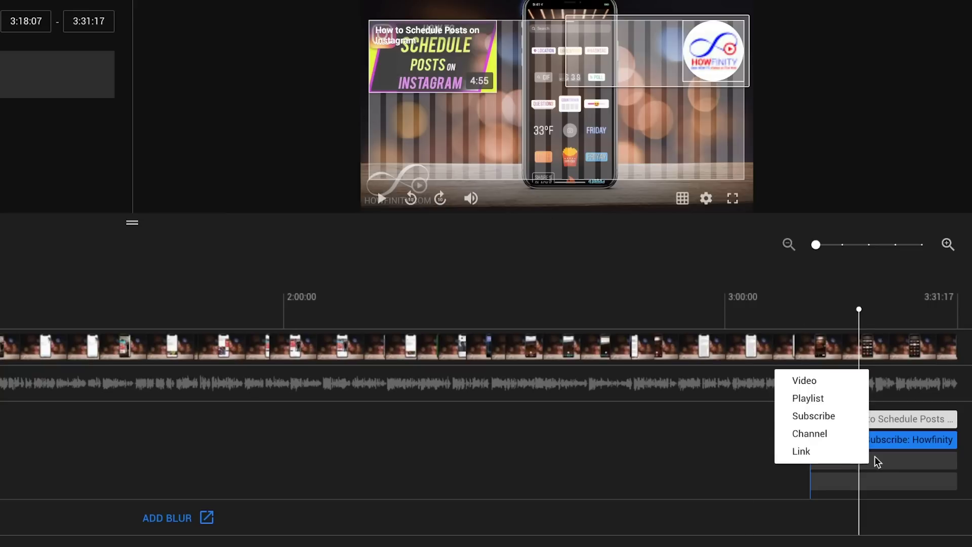
click(805, 380)
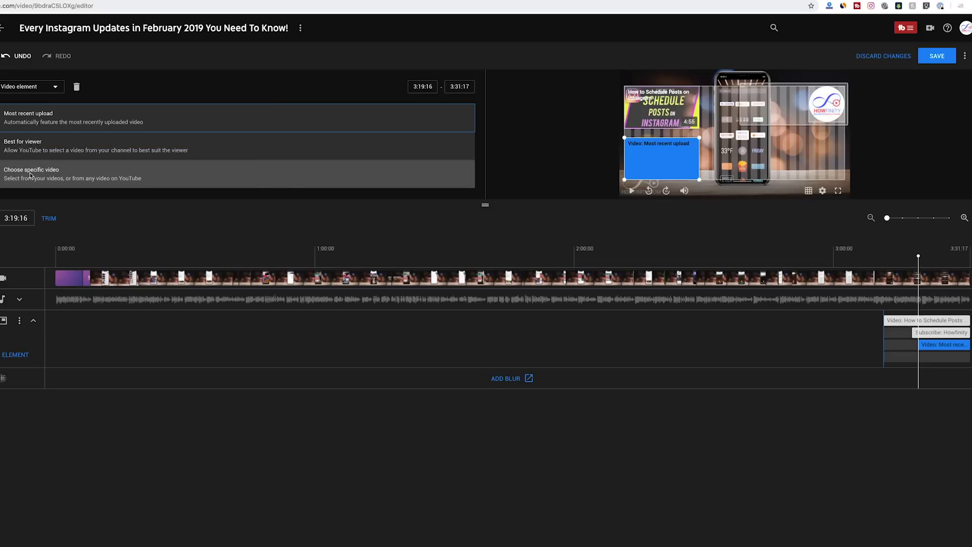
click(31, 175)
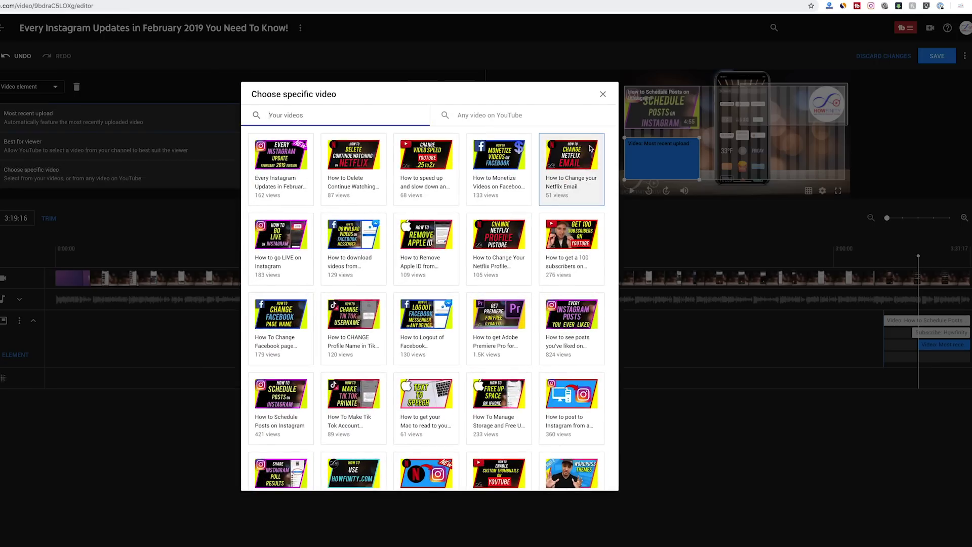
click(603, 94)
click(40, 148)
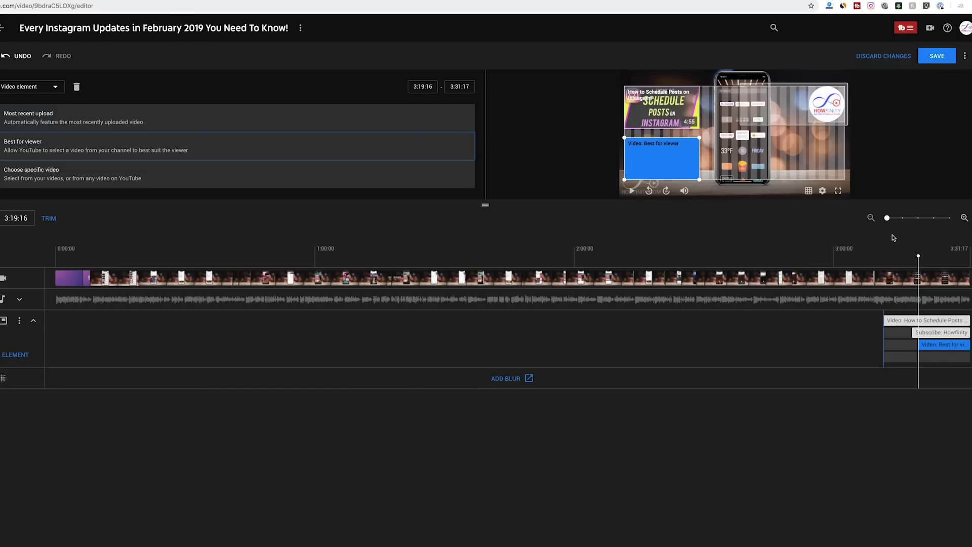
Step: Extend the Subscribe and Best for viewer elements to start at 3:11:16, matching the first video
drag(887, 218, 932, 219)
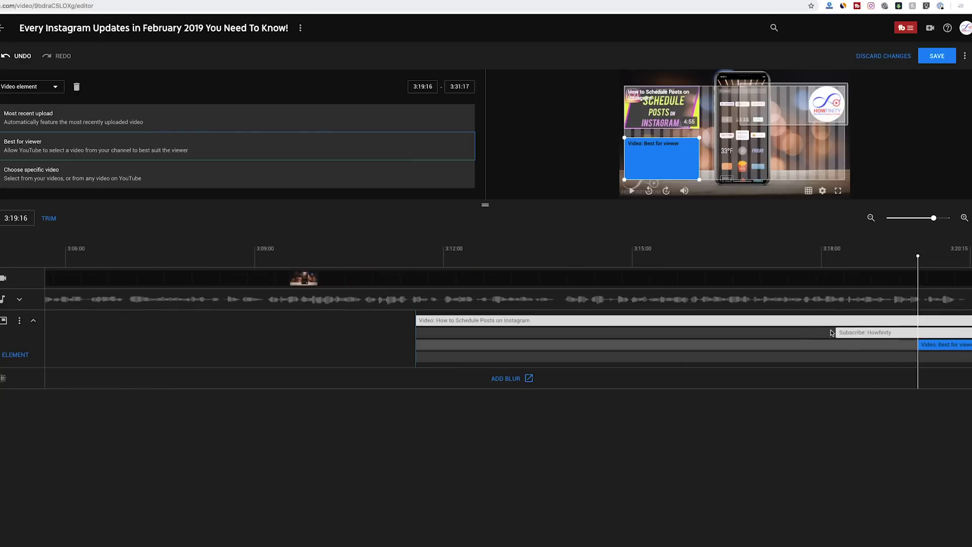
drag(836, 333, 416, 352)
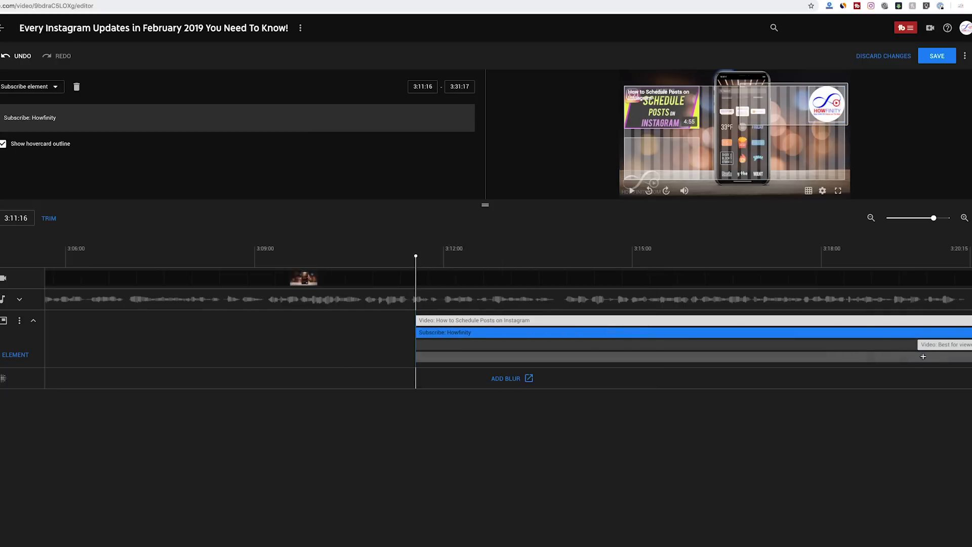
drag(919, 344, 409, 350)
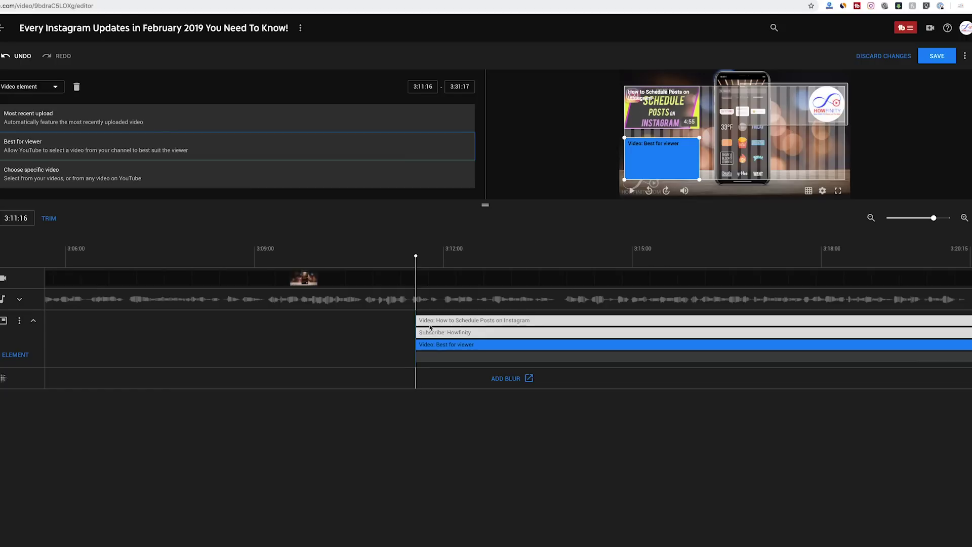
Step: Review the end-screen track options without changes, then save the end screen
scroll(354, 326, left, 5)
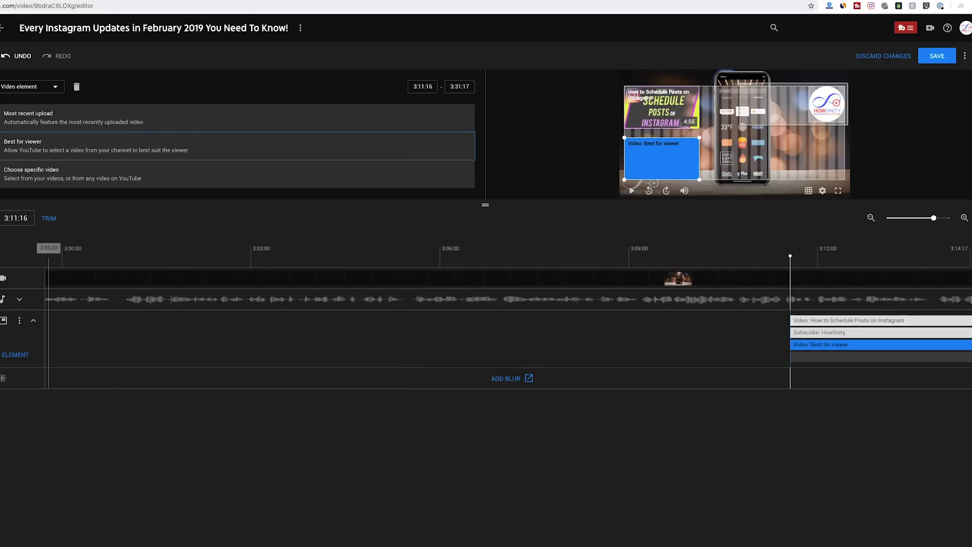
click(19, 320)
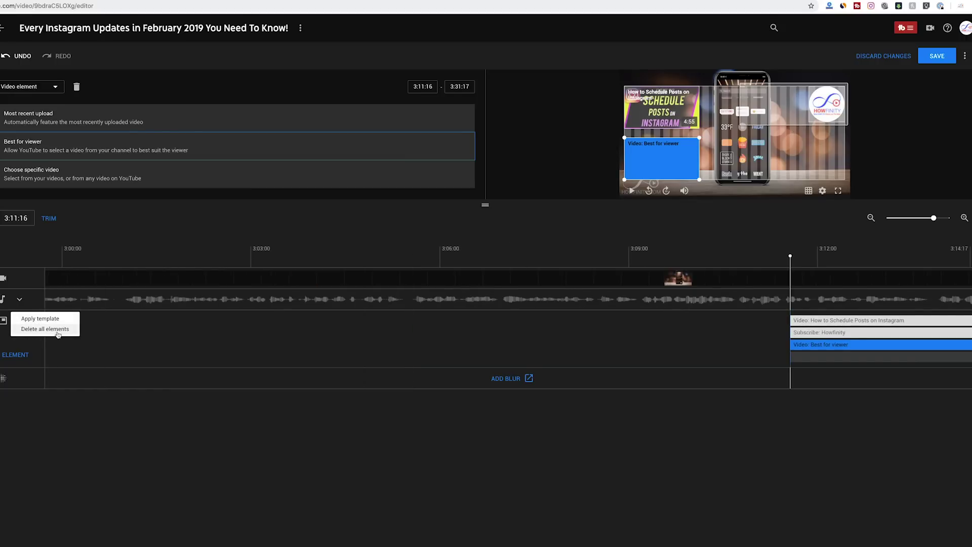
click(107, 419)
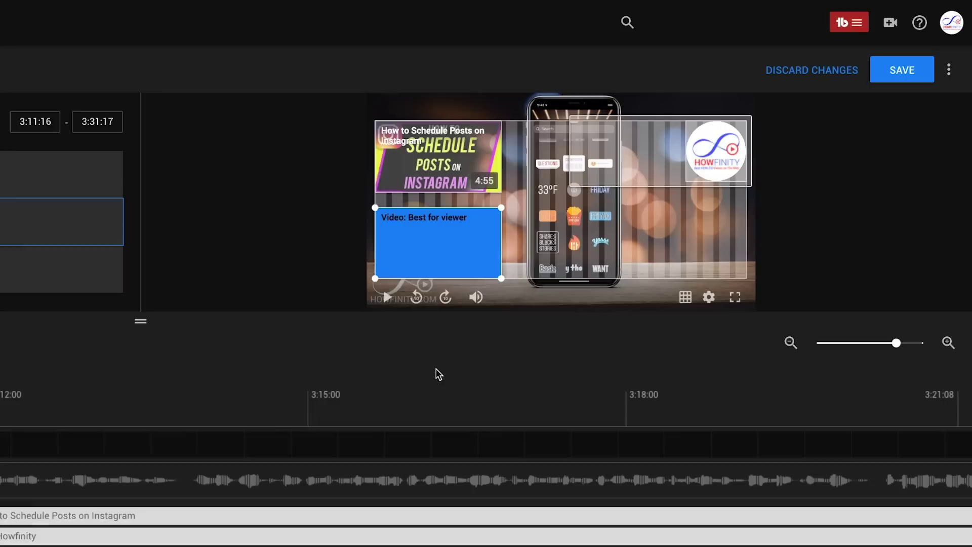
click(895, 75)
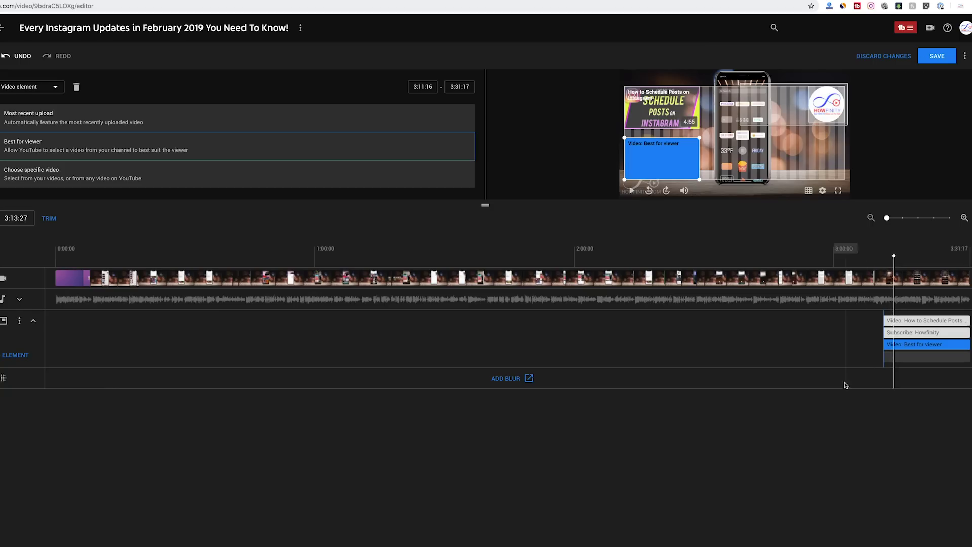
drag(894, 255, 878, 258)
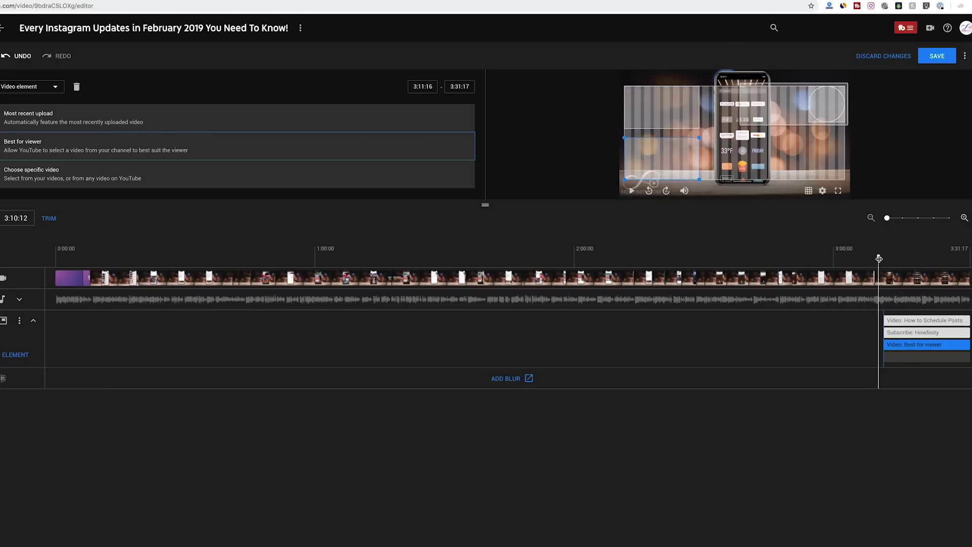
click(632, 192)
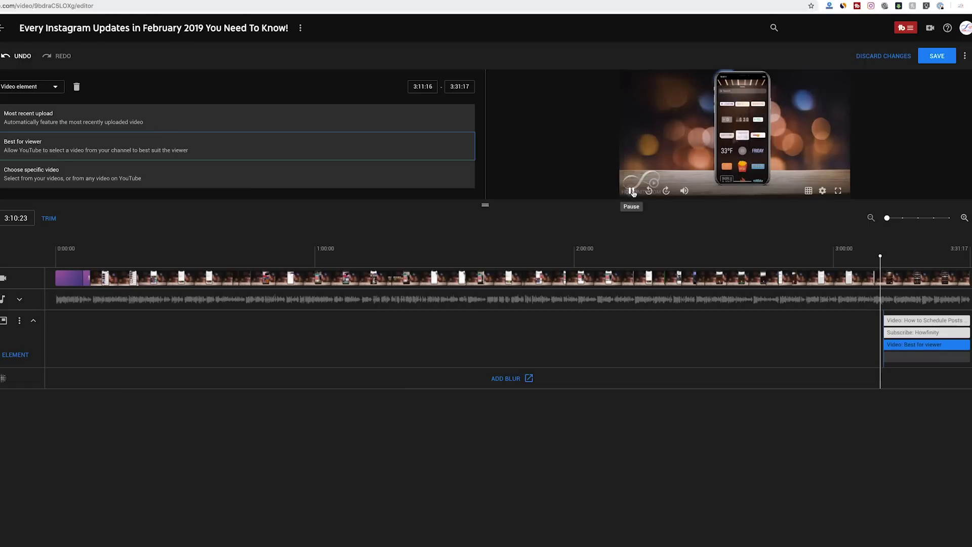
click(914, 255)
drag(914, 255, 871, 256)
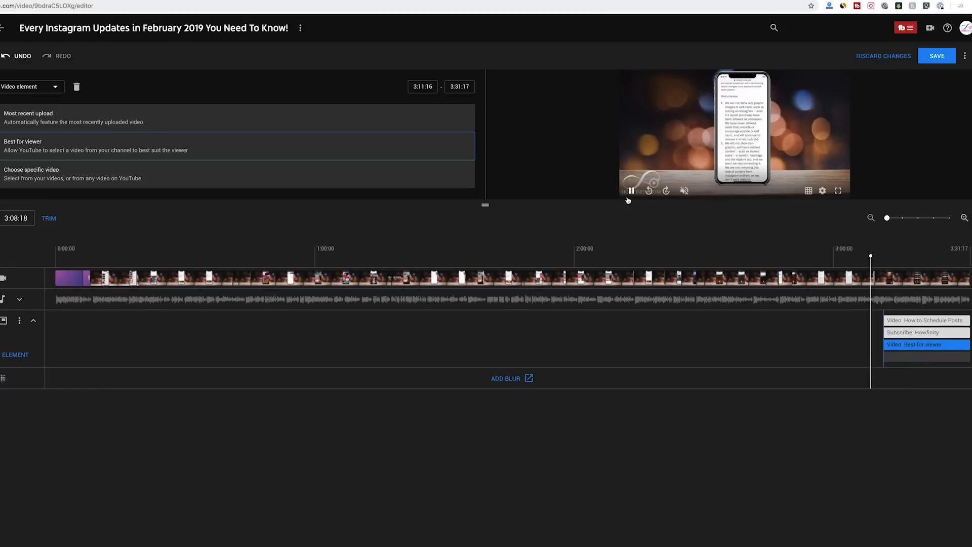
click(632, 191)
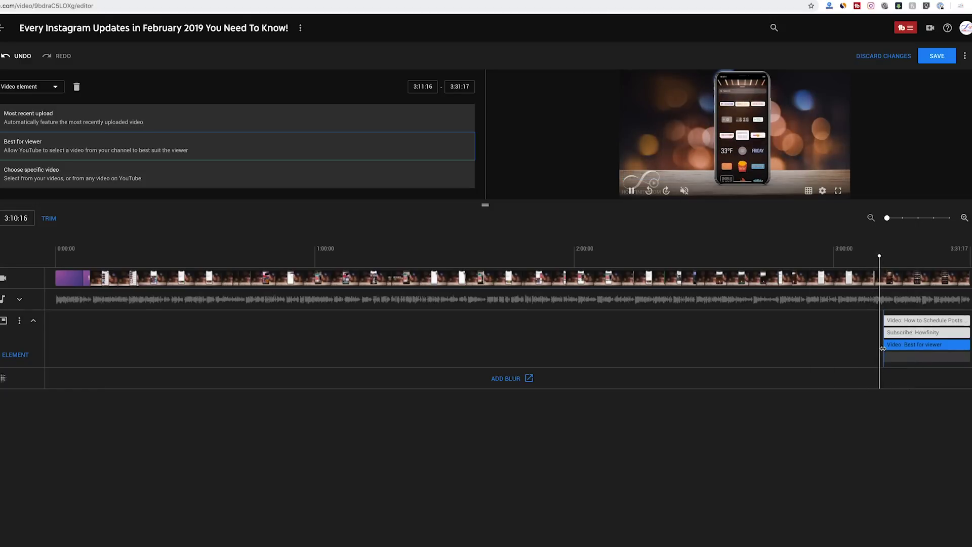